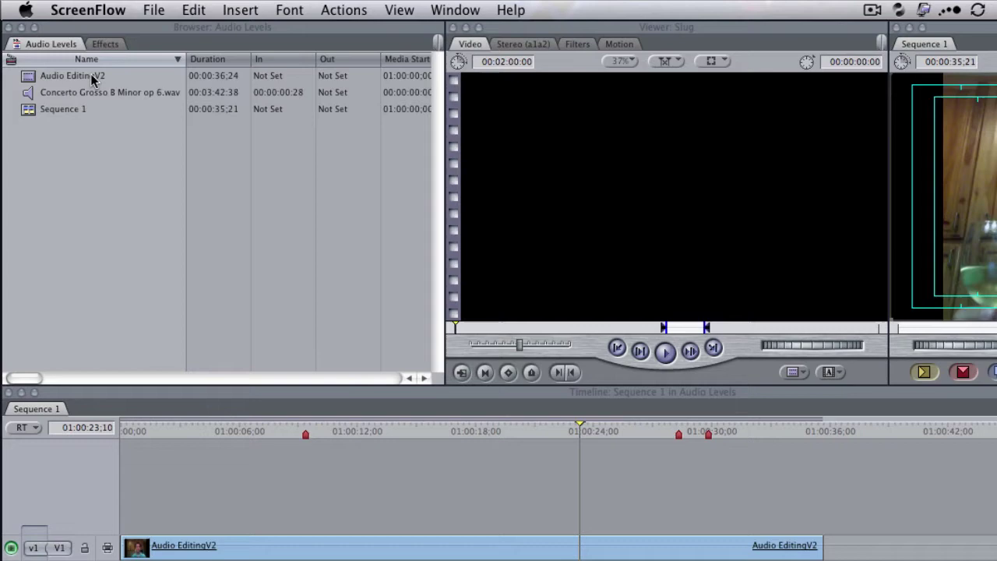
Step: Place the Concerto Grosso B Minor op 6.wav music on track A3 of Sequence 1
{"action": "left_click", "coordinate": [68, 41]}
{"action": "left_click", "coordinate": [91, 90]}
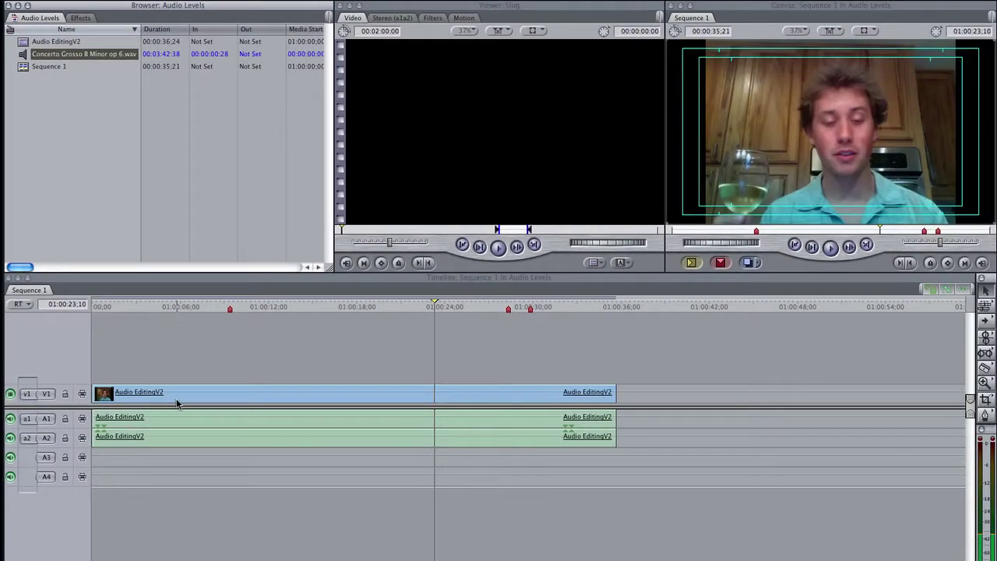
{"action": "left_click", "coordinate": [235, 554]}
{"action": "left_click", "coordinate": [177, 398]}
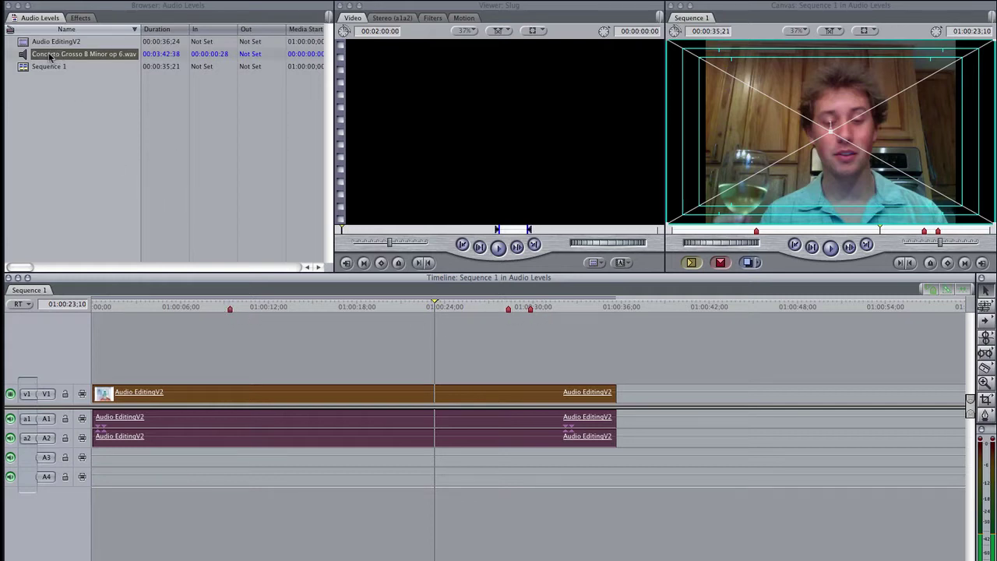
{"action": "left_click_drag", "start_coordinate": [78, 78], "coordinate": [239, 461]}
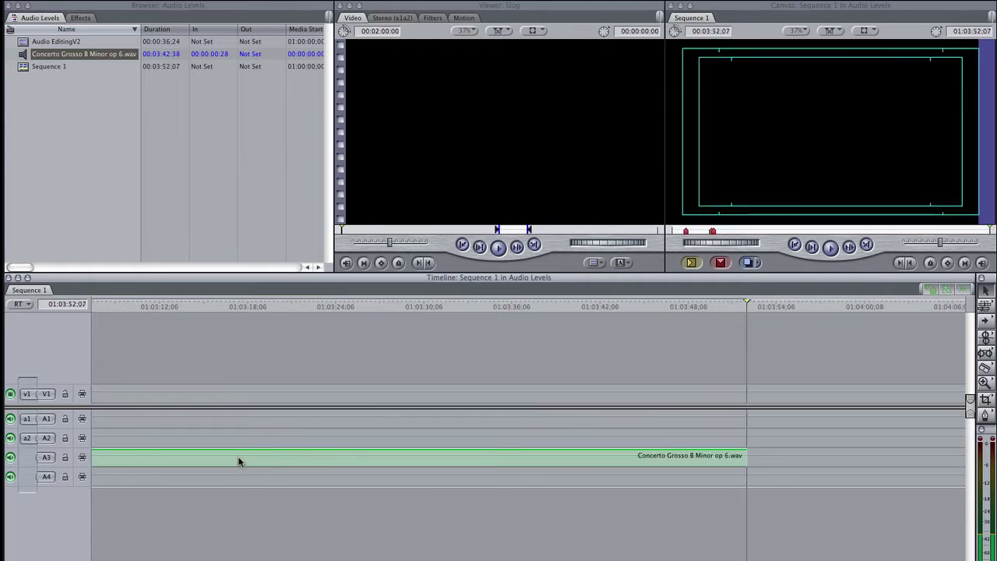
Step: Play a few seconds of the sequence from about 01:00:08 to check the music
{"action": "scroll", "coordinate": [239, 461], "scroll_direction": "left", "scroll_amount": 20}
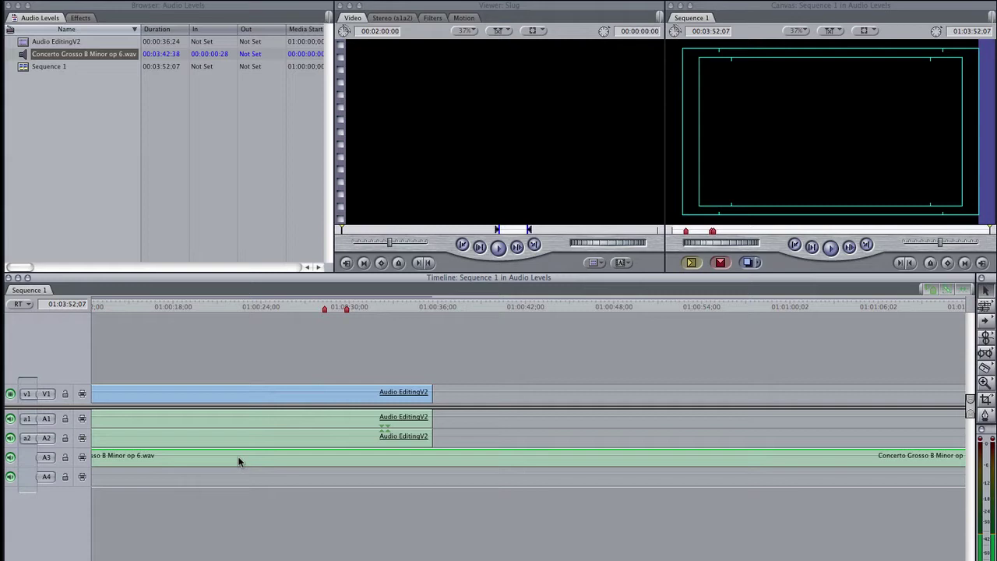
{"action": "scroll", "coordinate": [240, 461], "scroll_direction": "left", "scroll_amount": 5}
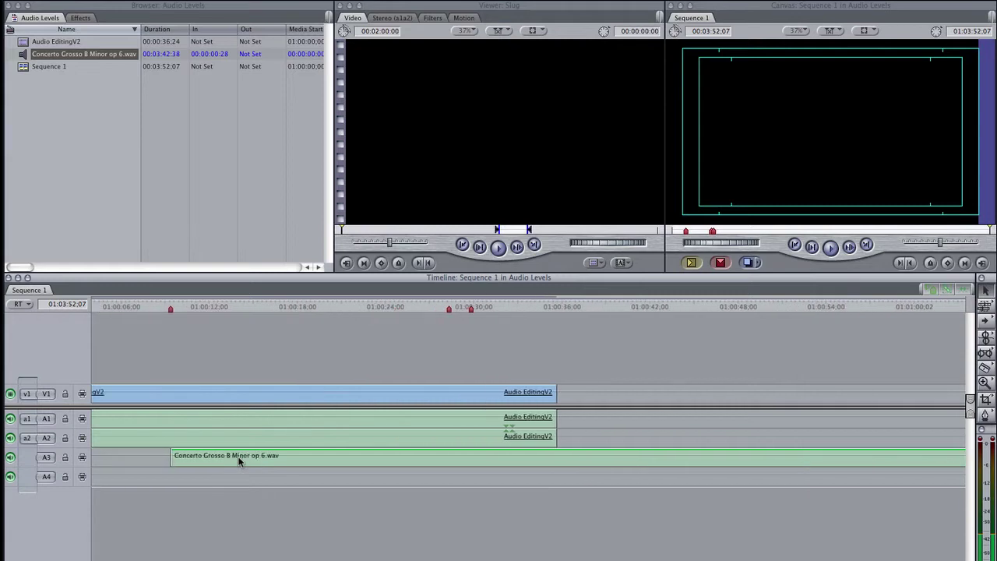
{"action": "left_click", "coordinate": [213, 306]}
{"action": "key", "text": "space"}
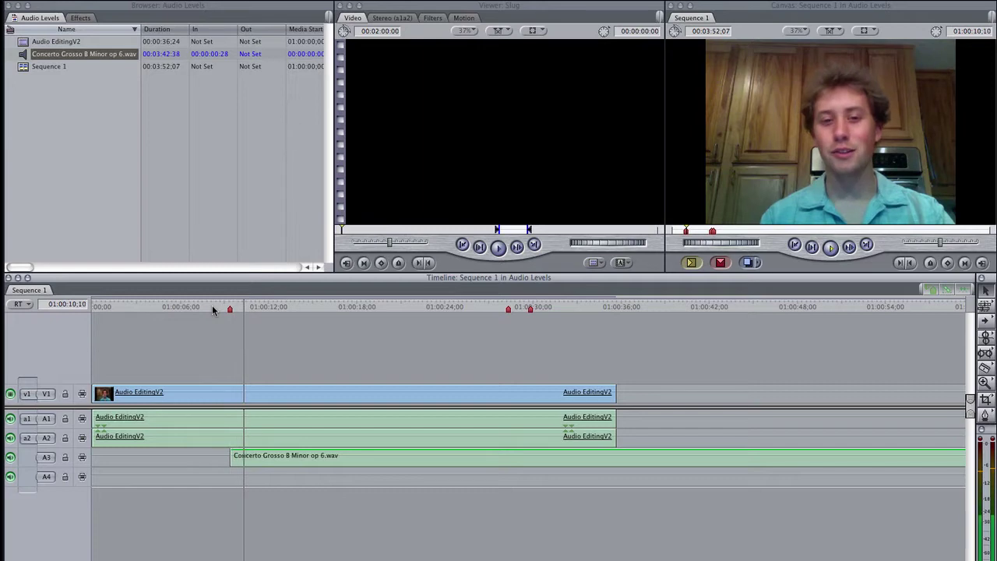
{"action": "key", "text": "space"}
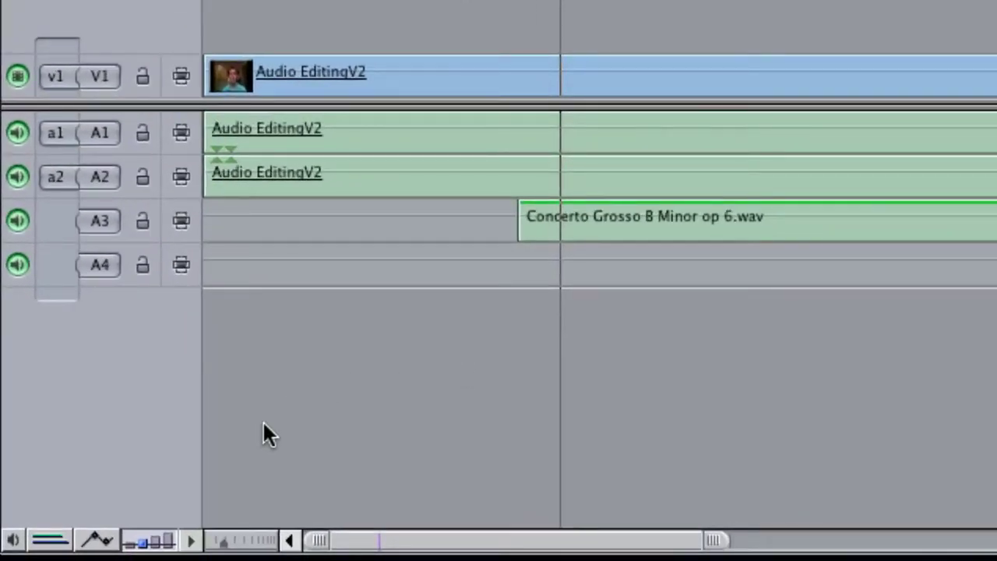
Step: Switch to the largest track height, show clip level overlays, and pick the Pen tool
{"action": "left_click", "coordinate": [156, 541]}
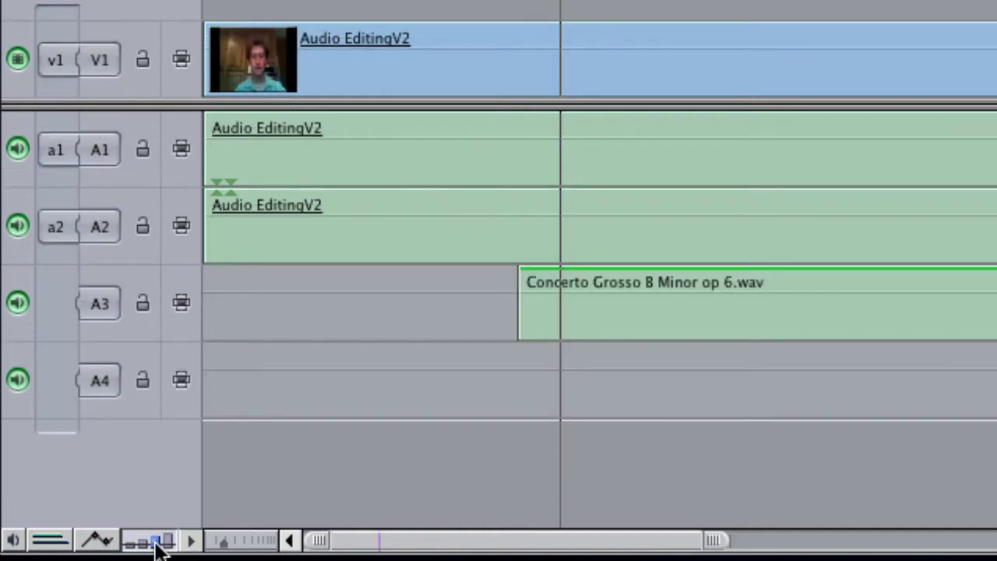
{"action": "left_click", "coordinate": [96, 542]}
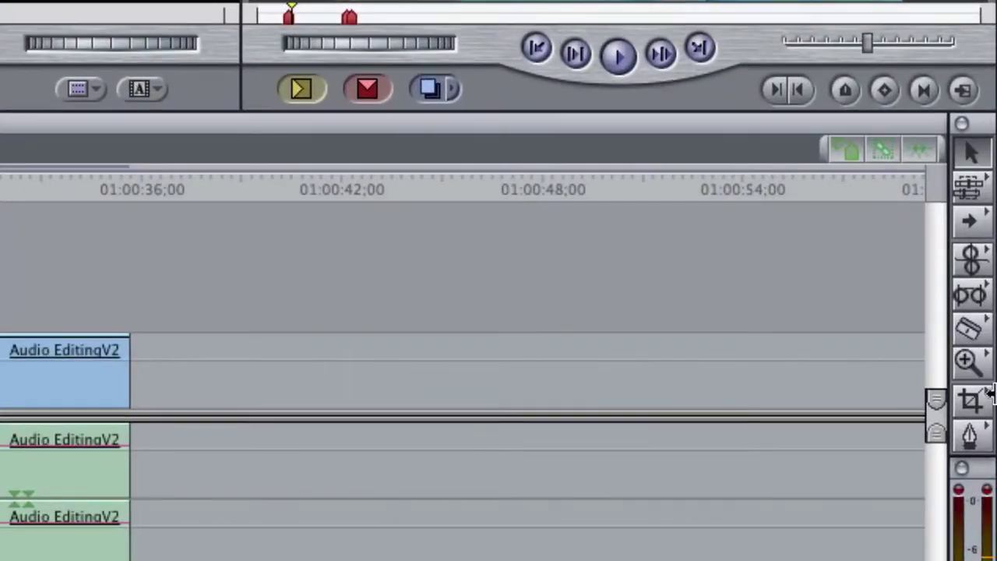
{"action": "left_click", "coordinate": [973, 437]}
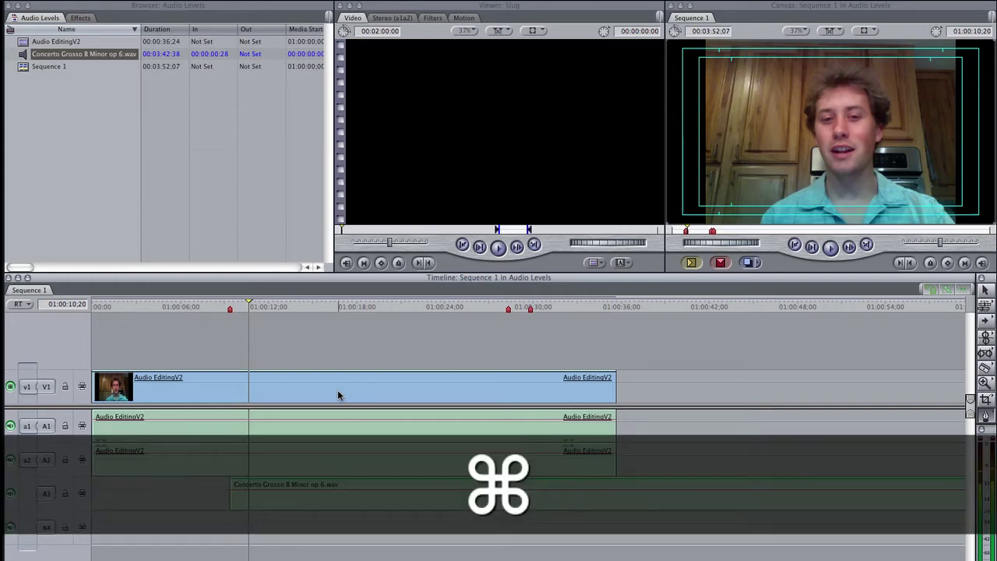
Step: Show audio waveforms and zoom in twice on the music clip's start, with the Pen tool active
{"action": "key", "text": "ctrl+alt+w"}
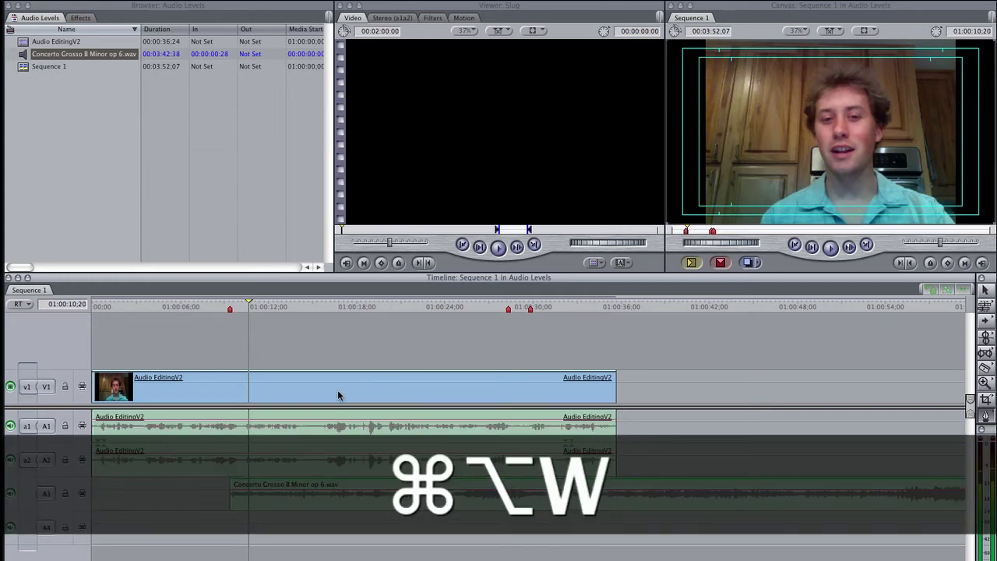
{"action": "key", "text": "ctrl+equal"}
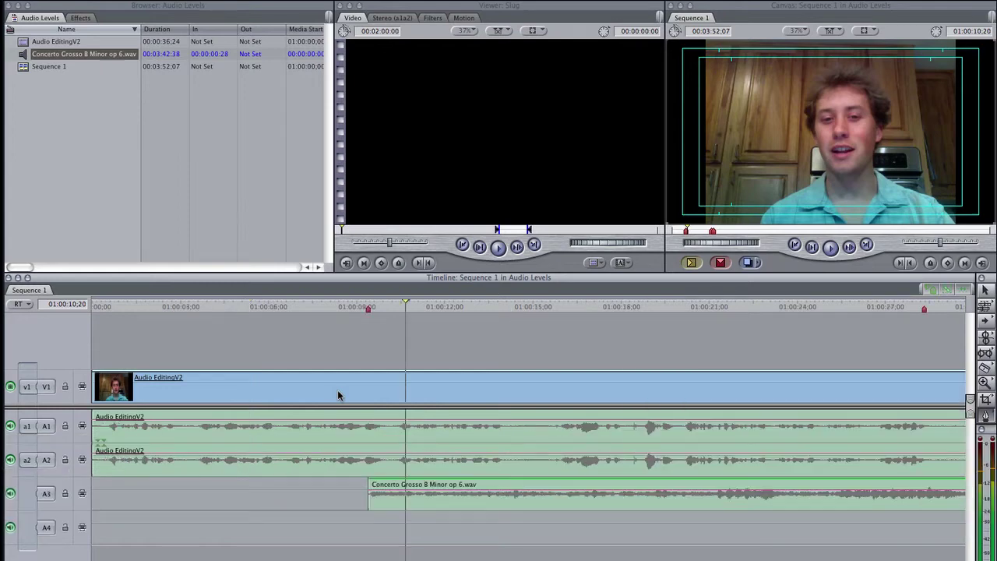
{"action": "key", "text": "ctrl+equal"}
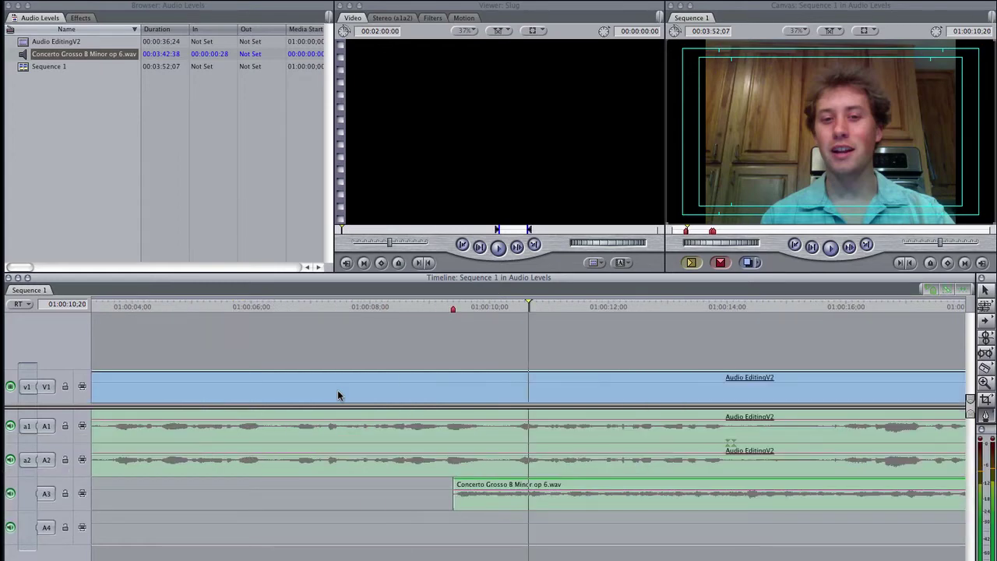
{"action": "key", "text": "alt+w"}
{"action": "key", "text": "p"}
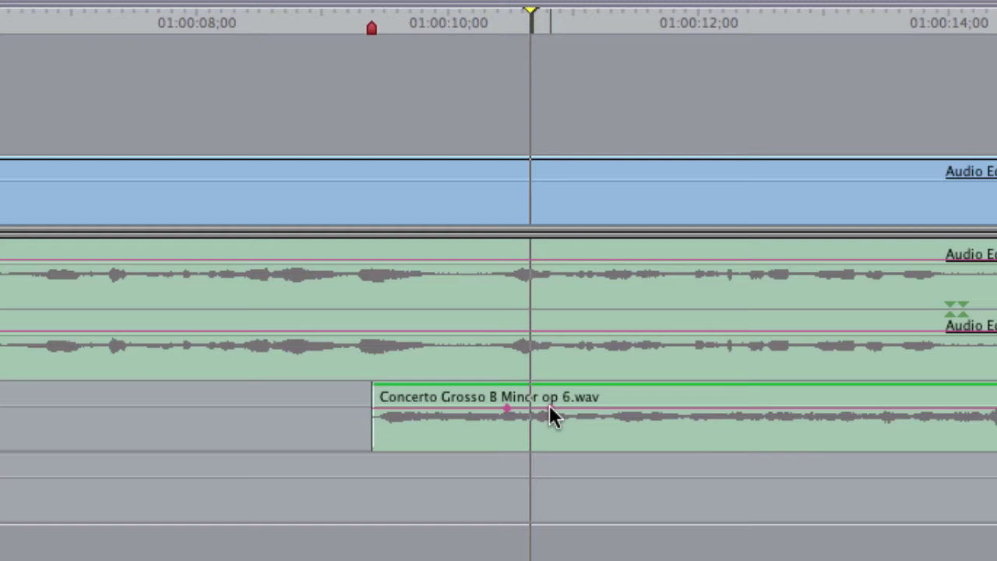
Step: Add volume keyframes on the music's level line near 01:00:10, 01:00:28 and 01:00:30
{"action": "left_click", "coordinate": [549, 407]}
{"action": "scroll", "coordinate": [550, 408], "scroll_direction": "right", "scroll_amount": 10}
{"action": "scroll", "coordinate": [549, 417], "scroll_direction": "right", "scroll_amount": 20}
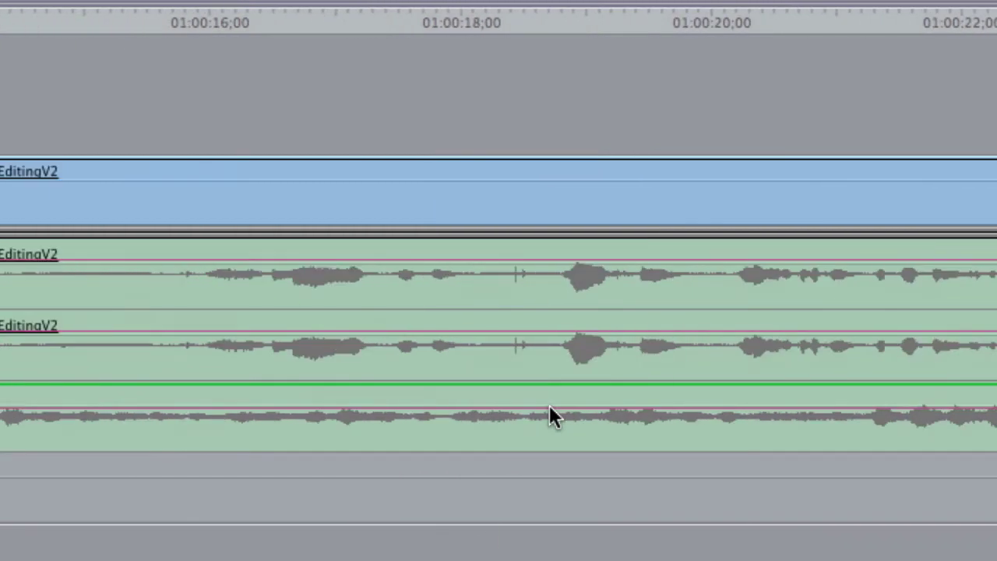
{"action": "scroll", "coordinate": [549, 413], "scroll_direction": "right", "scroll_amount": 8}
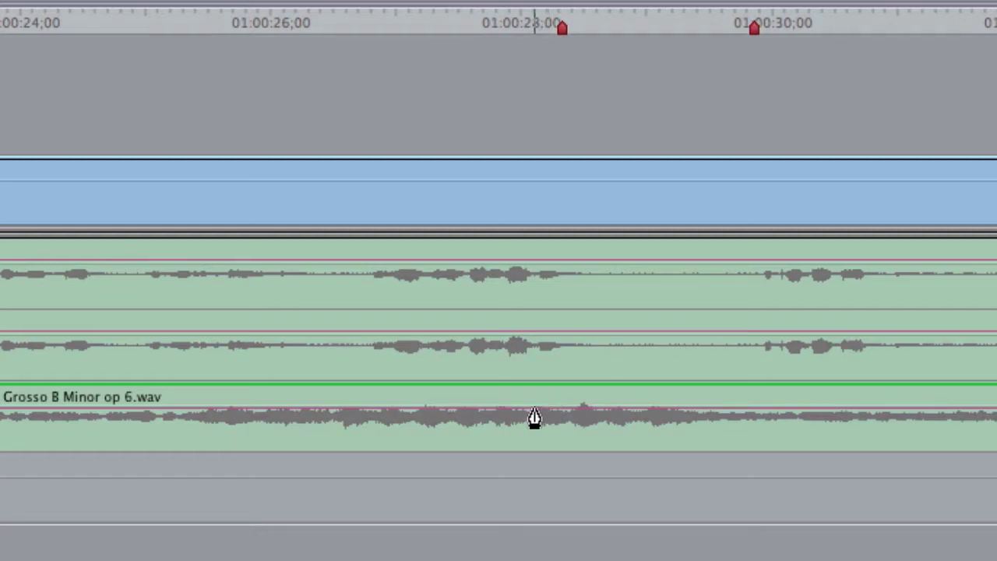
{"action": "left_click", "coordinate": [534, 407], "text": "alt"}
{"action": "left_click", "coordinate": [761, 406], "text": "alt"}
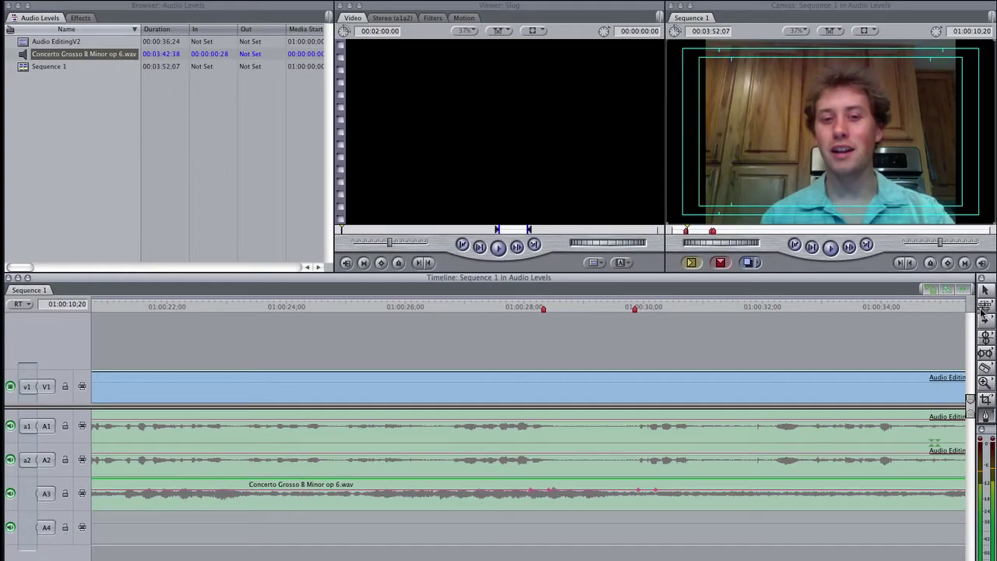
Step: With the Selection tool, drag the music's level line between keyframes down to about -11 to -12 dB
{"action": "left_click", "coordinate": [986, 291]}
{"action": "scroll", "coordinate": [413, 541], "scroll_direction": "left", "scroll_amount": 3}
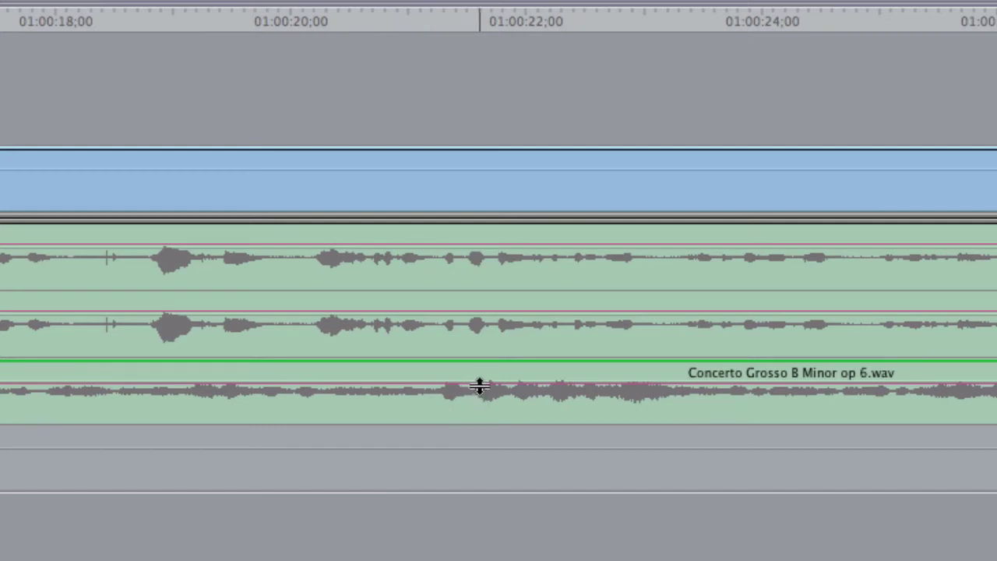
{"action": "mouse_move", "coordinate": [479, 387]}
{"action": "left_mouse_down"}
{"action": "mouse_move", "coordinate": [481, 403]}
{"action": "mouse_move", "coordinate": [478, 395]}
{"action": "left_mouse_up"}
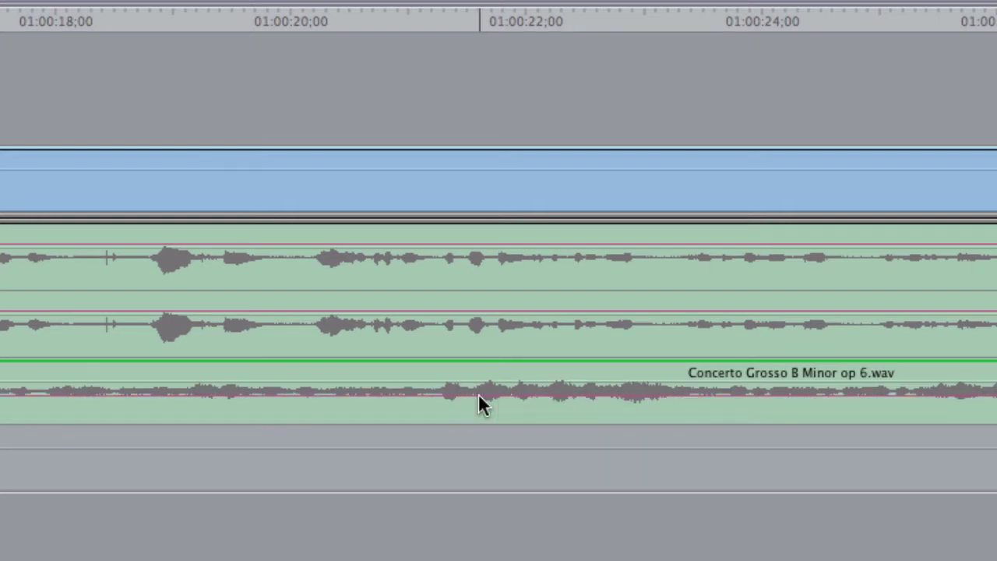
{"action": "scroll", "coordinate": [479, 395], "scroll_direction": "right", "scroll_amount": 5}
{"action": "scroll", "coordinate": [479, 403], "scroll_direction": "right", "scroll_amount": 3}
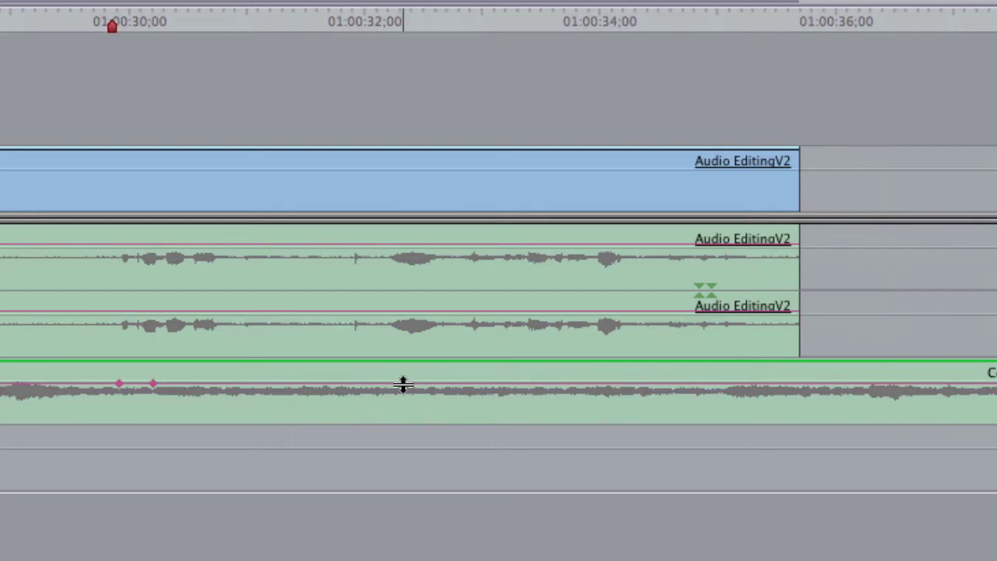
{"action": "left_click_drag", "start_coordinate": [403, 384], "coordinate": [401, 398]}
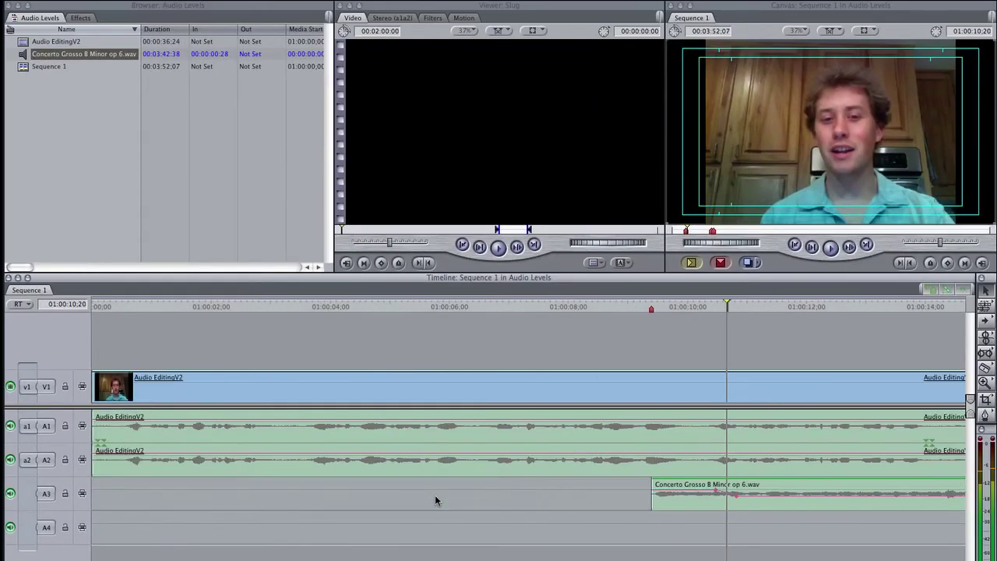
{"action": "left_click", "coordinate": [637, 307]}
{"action": "scroll", "coordinate": [637, 306], "scroll_direction": "right", "scroll_amount": 3}
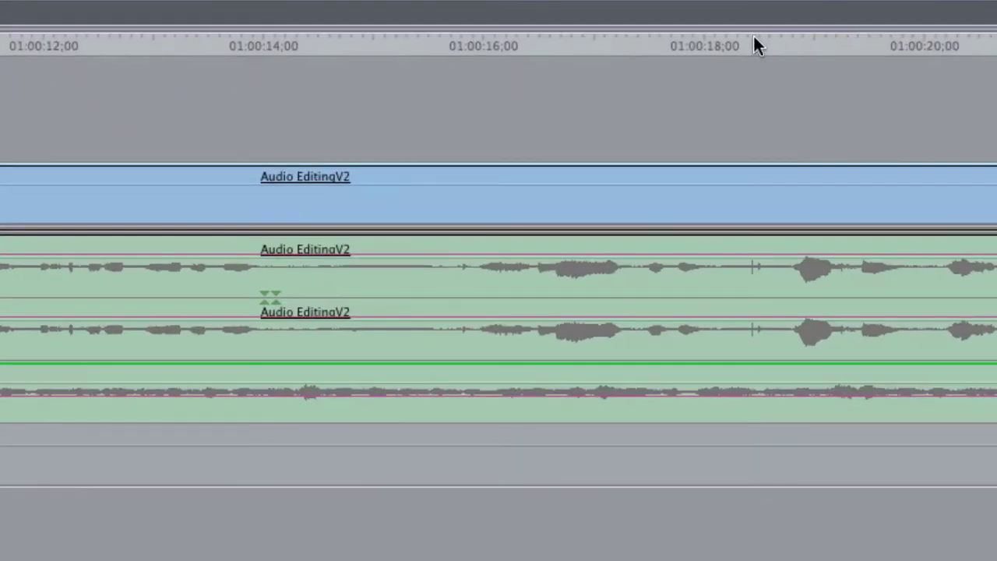
{"action": "key", "text": "super+minus"}
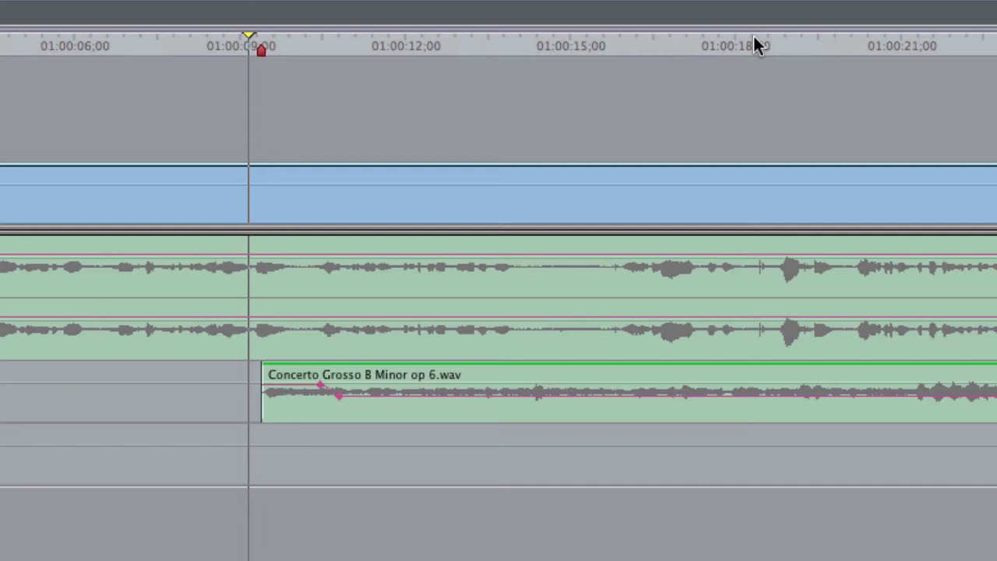
{"action": "scroll", "coordinate": [753, 45], "scroll_direction": "right", "scroll_amount": 5}
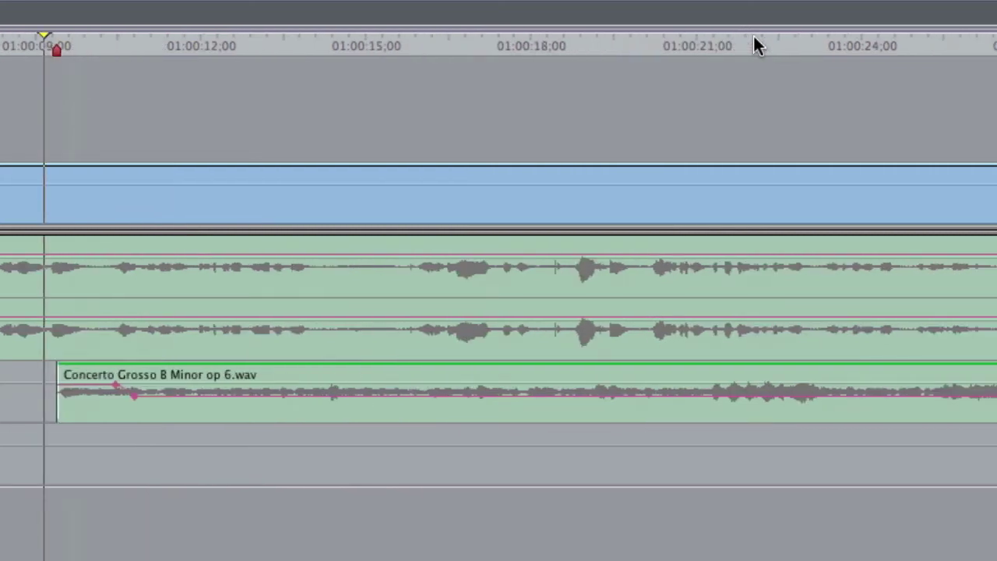
{"action": "key", "text": "space"}
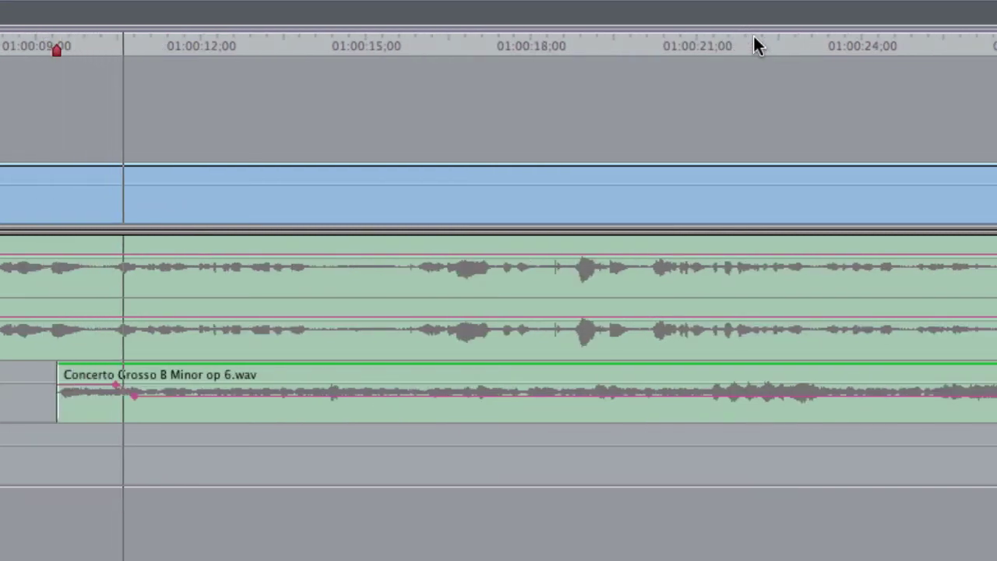